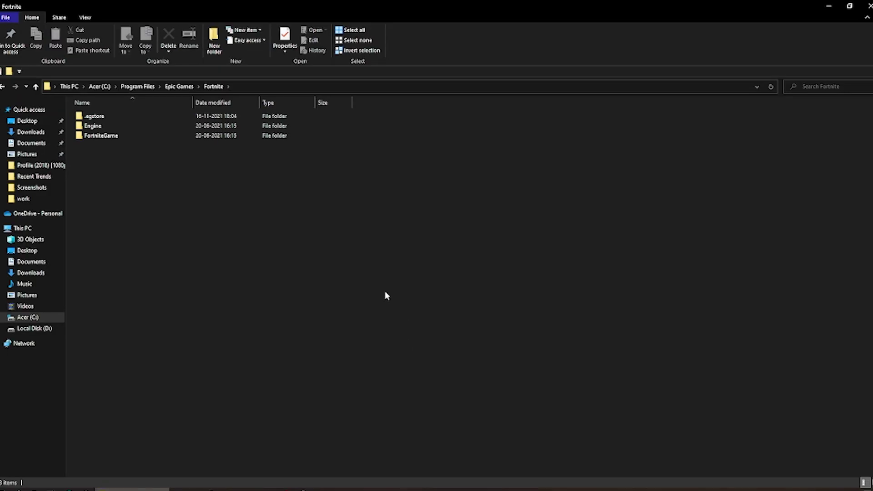
# - Refresh the Fortnite folder, browse FortniteGame > Binaries > Win64, then return and select Engine
pyautogui.rightClick(384, 291)
pyautogui.click(412, 328)
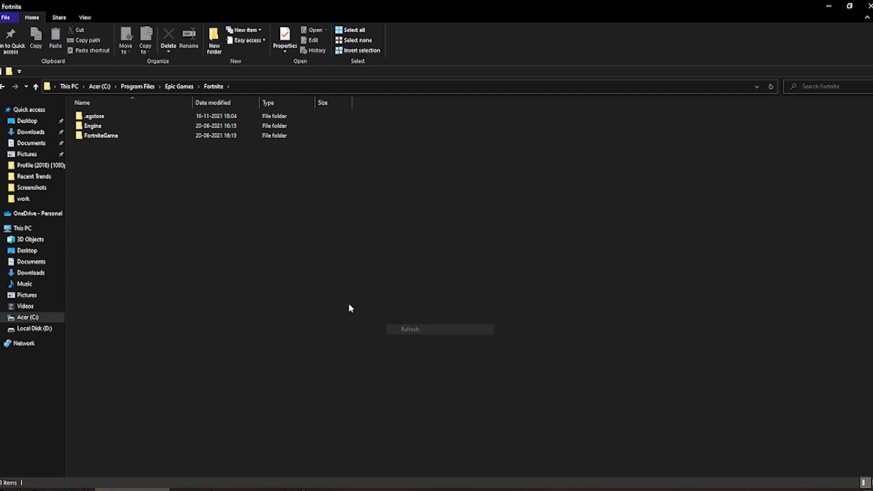
pyautogui.doubleClick(101, 137)
pyautogui.click(103, 119)
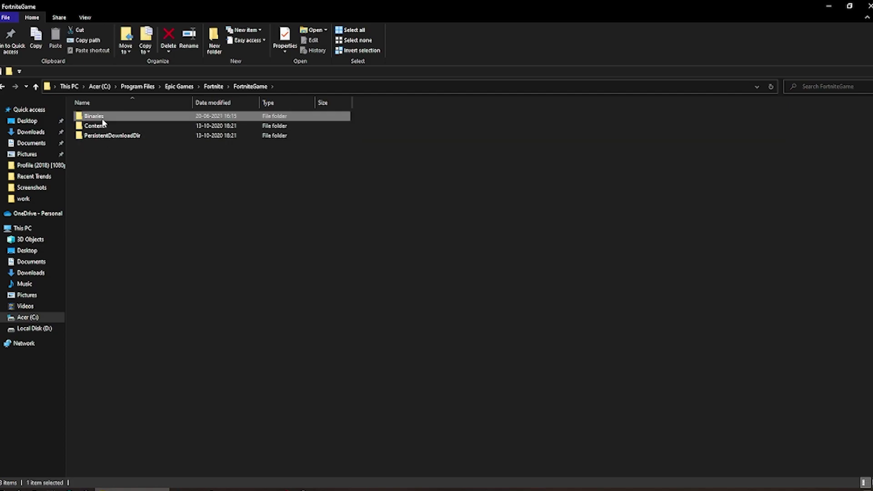
pyautogui.doubleClick(102, 119)
pyautogui.click(100, 127)
pyautogui.doubleClick(100, 128)
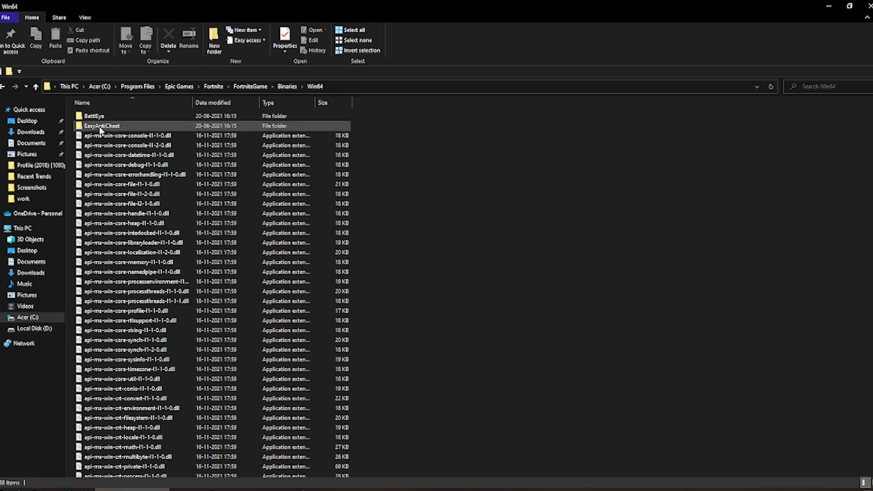
pyautogui.scroll(-7, 446, 213)
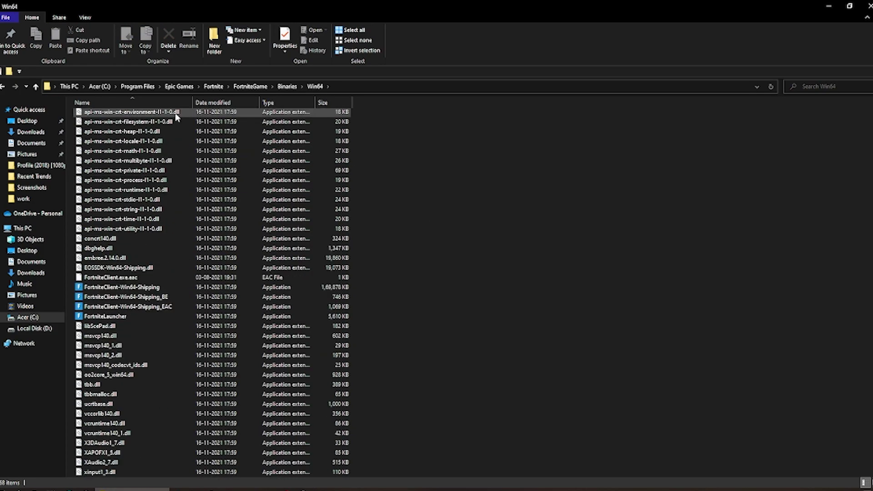
pyautogui.click(213, 86)
pyautogui.click(94, 126)
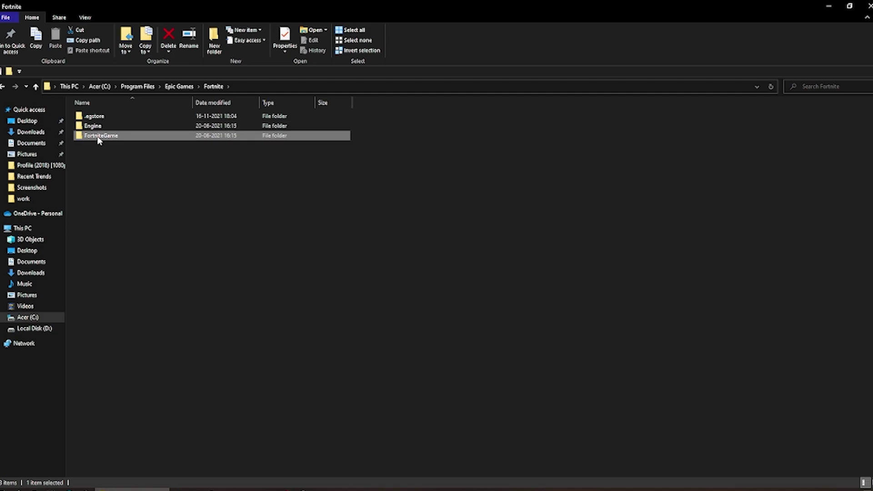
# - Inspect Engine's Binaries delete options without deleting, then go back and open FortniteGame
pyautogui.doubleClick(103, 127)
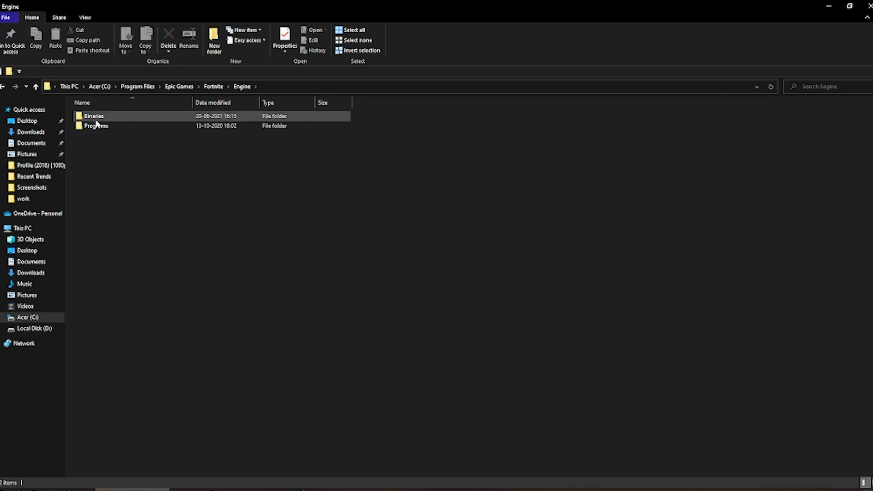
pyautogui.click(96, 118)
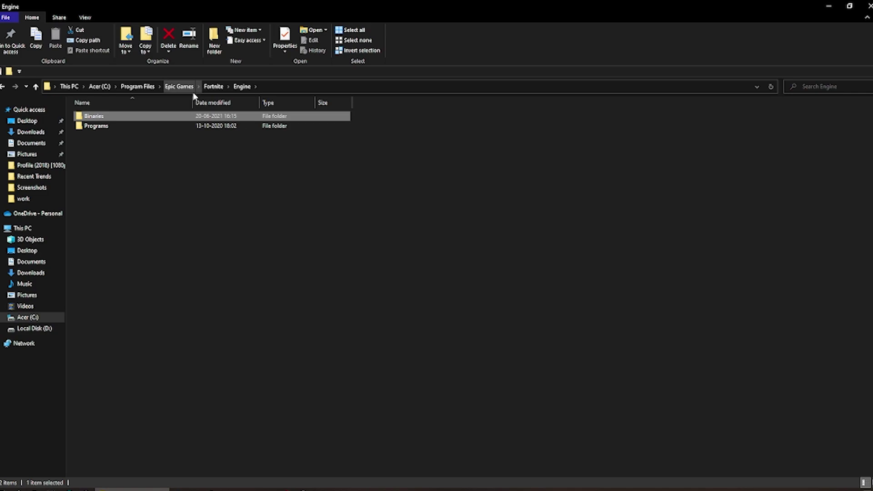
pyautogui.click(168, 51)
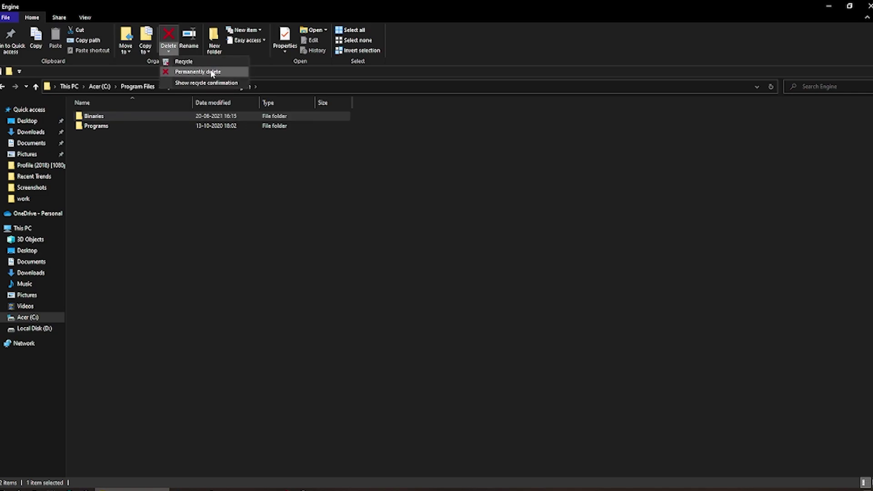
pyautogui.click(239, 202)
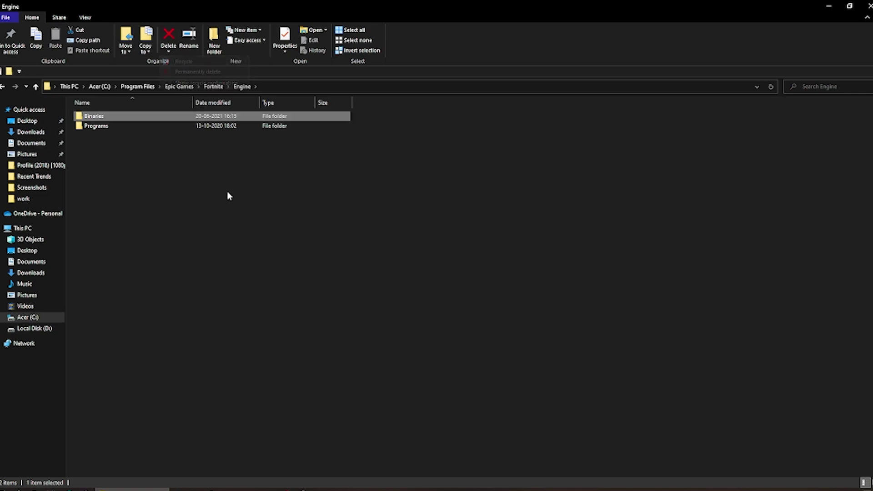
pyautogui.click(212, 87)
pyautogui.doubleClick(108, 137)
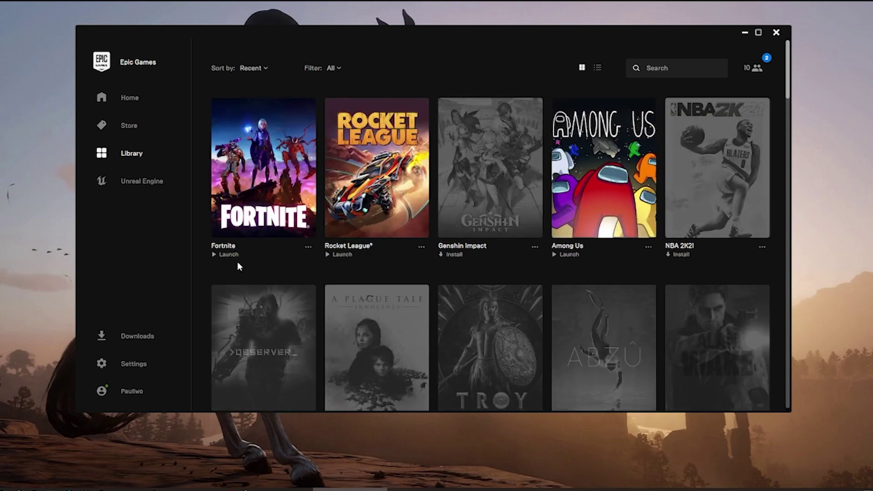
pyautogui.click(310, 250)
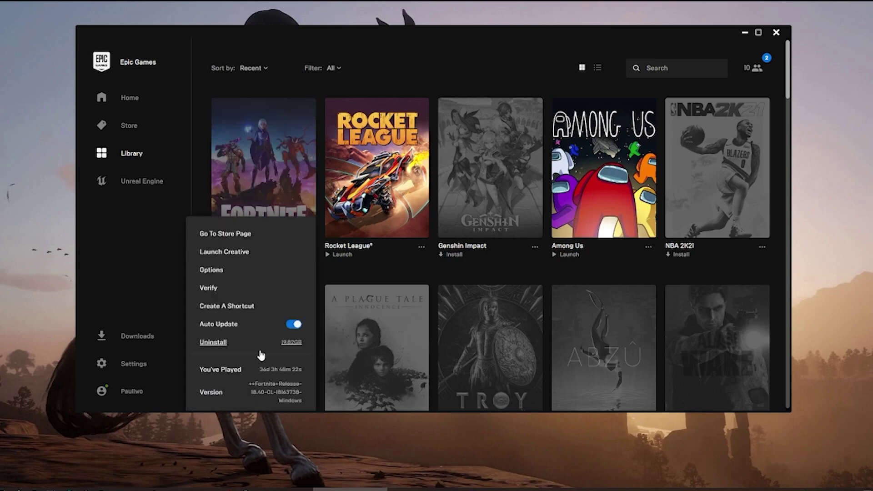
pyautogui.click(141, 232)
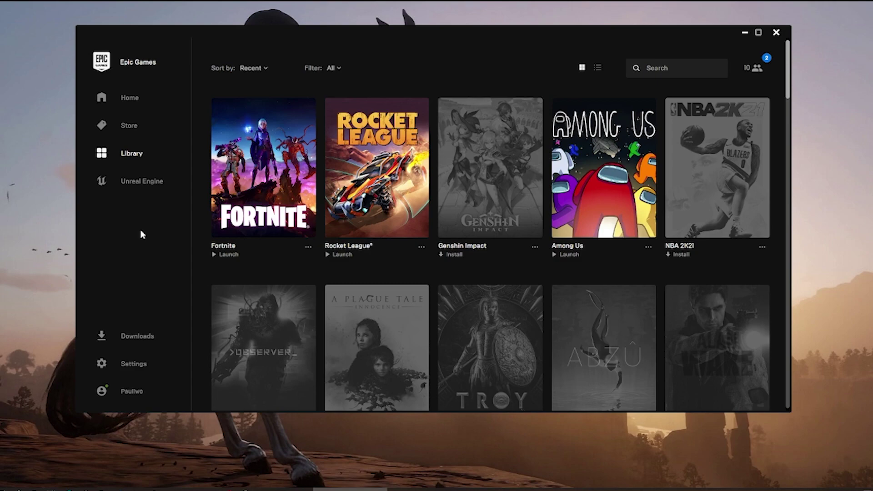
# - Close the Epic Games Launcher, check the hidden tray apps, and refresh the desktop twice
pyautogui.click(776, 34)
pyautogui.rightClick(565, 111)
pyautogui.click(586, 138)
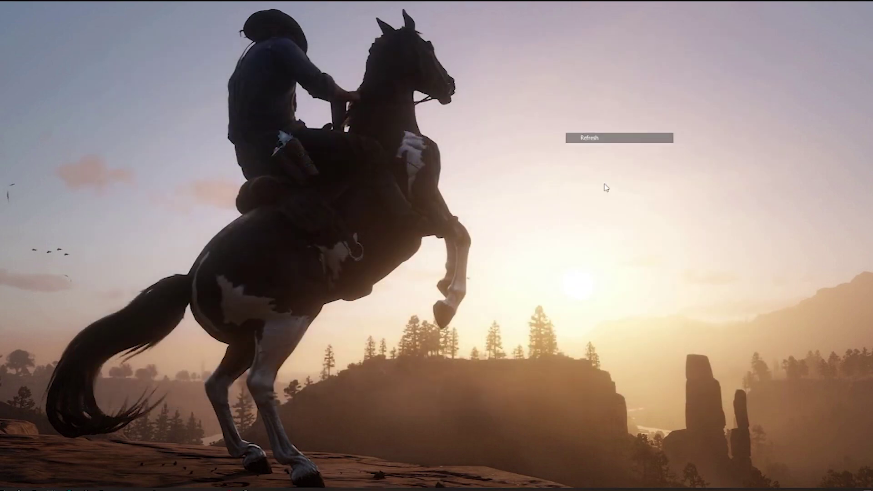
pyautogui.click(794, 488)
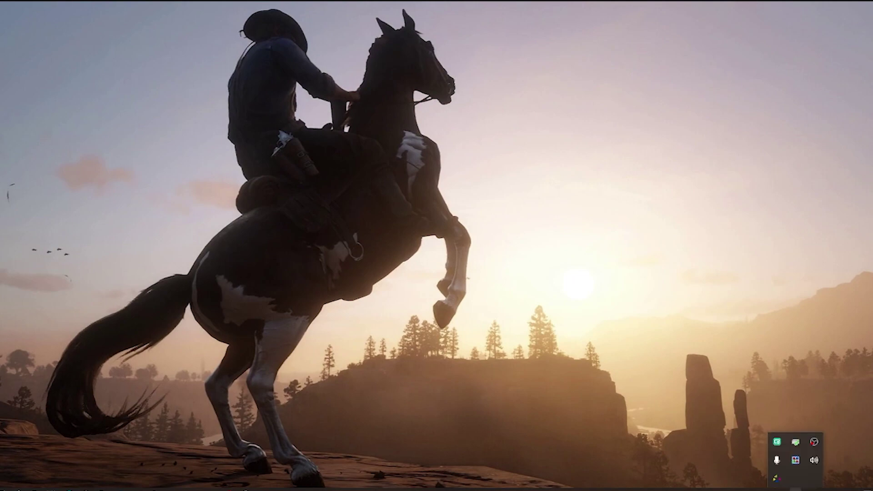
pyautogui.click(333, 420)
pyautogui.rightClick(353, 167)
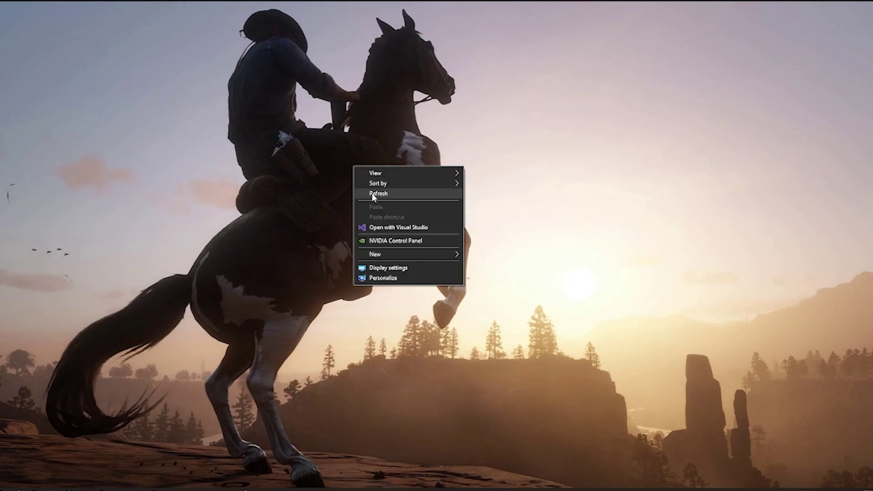
pyautogui.click(372, 195)
pyautogui.click(182, 489)
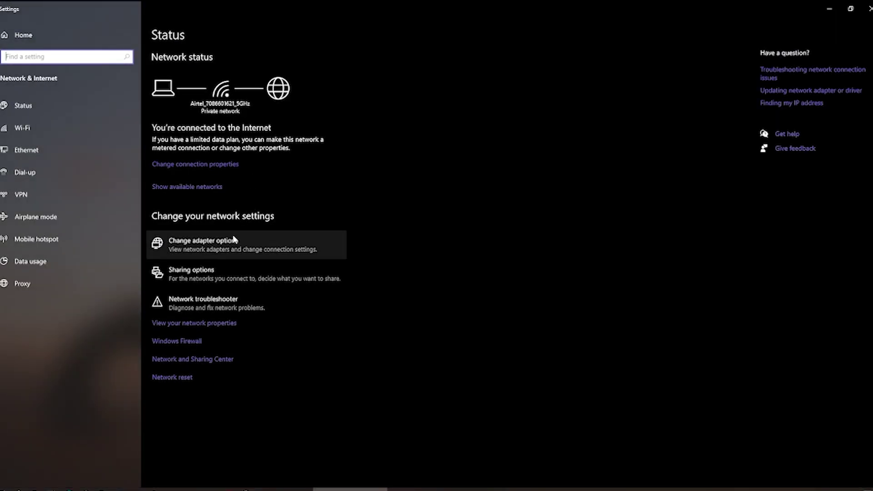
# - Open the Wi-Fi adapter's Internet Protocol Version 4 (TCP/IPv4) properties via Change adapter options
pyautogui.click(225, 242)
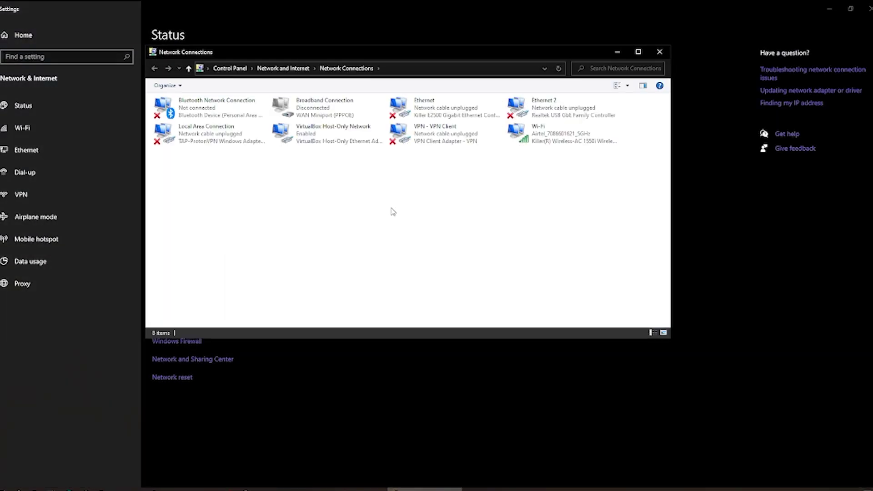
pyautogui.click(549, 139)
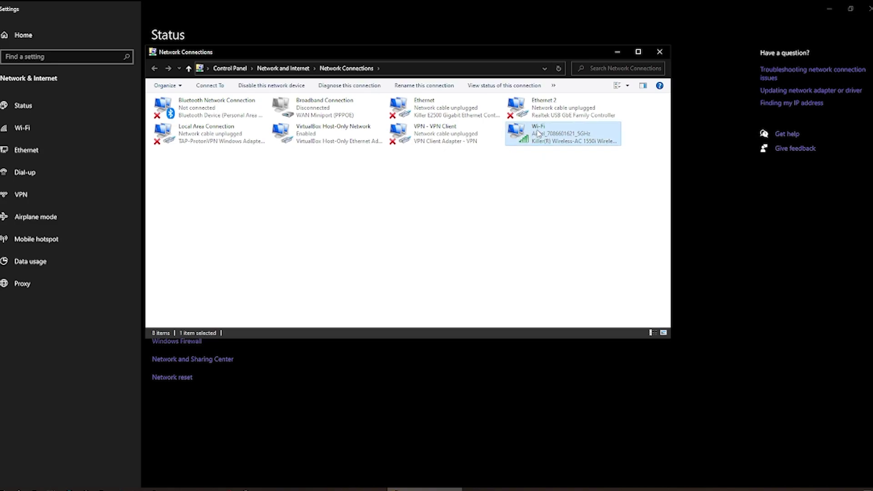
pyautogui.rightClick(538, 131)
pyautogui.click(548, 229)
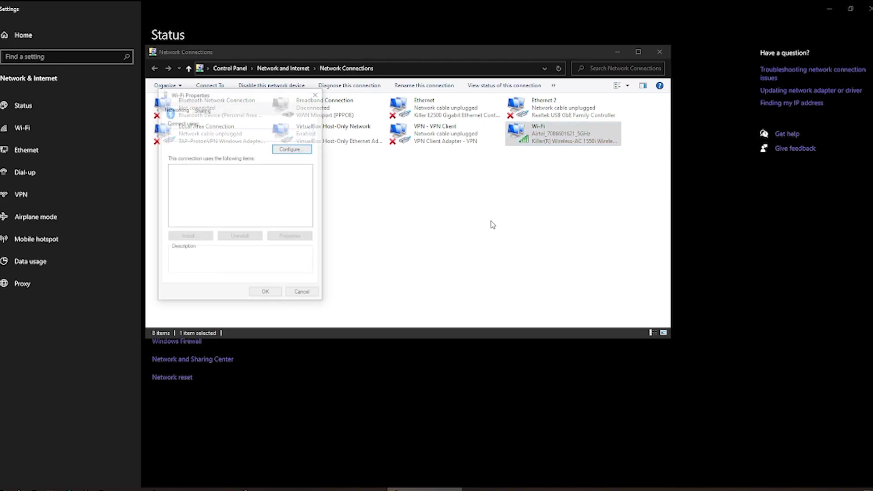
pyautogui.click(241, 192)
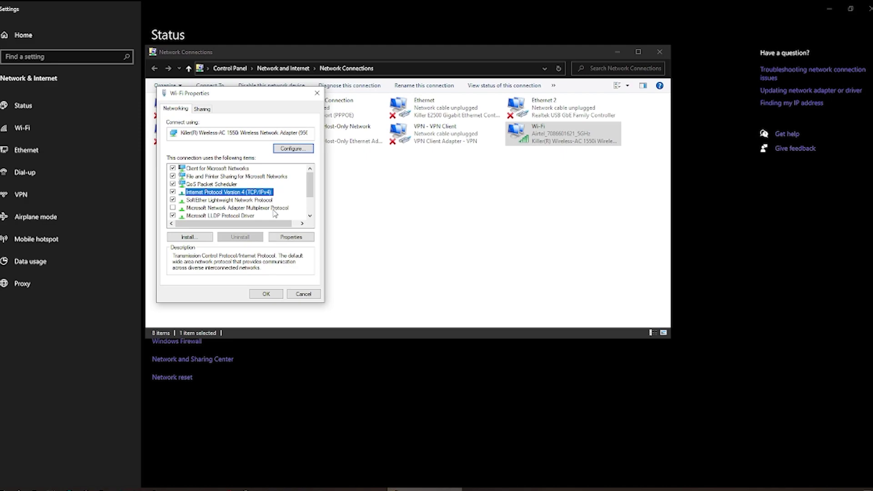
pyautogui.click(287, 236)
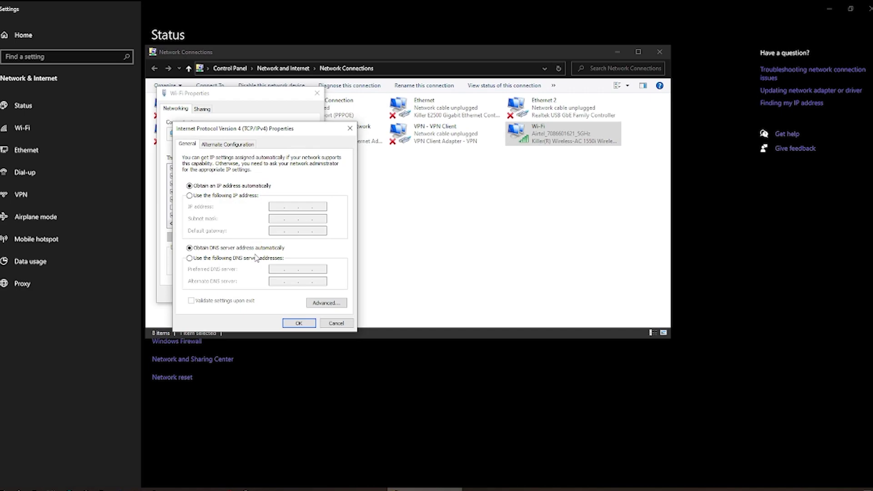
# - Switch to manual DNS, replacing the first attempt (8.8.8.8, 8.4.4.8) with 1.1.1.1 and 1.0.0.1
pyautogui.click(189, 259)
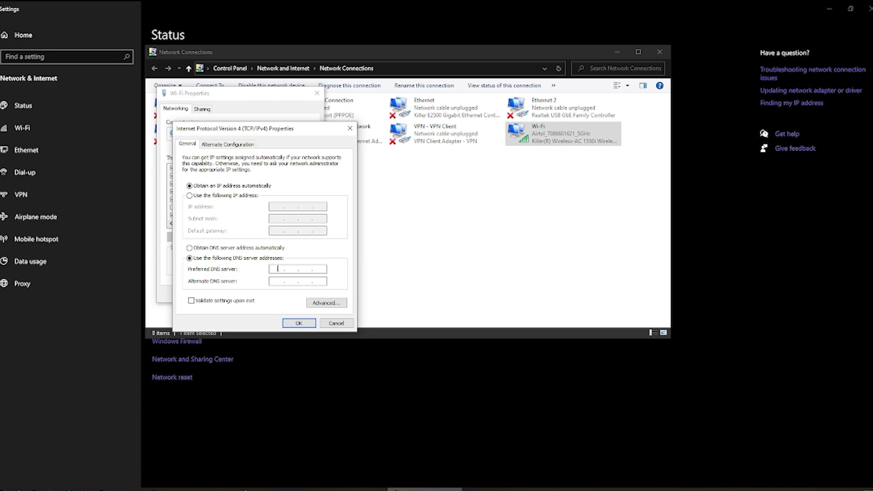
pyautogui.write('8.8.8.')
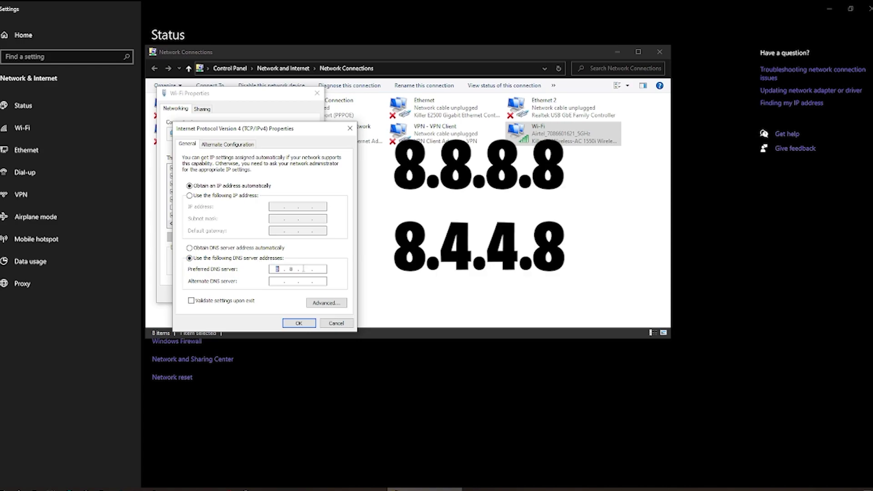
pyautogui.write('8')
pyautogui.click(280, 281)
pyautogui.write('8.4.4.8')
pyautogui.press('BackSpace')
pyautogui.press('BackSpace')
pyautogui.press('BackSpace')
pyautogui.press('BackSpace')
pyautogui.write('1.1')
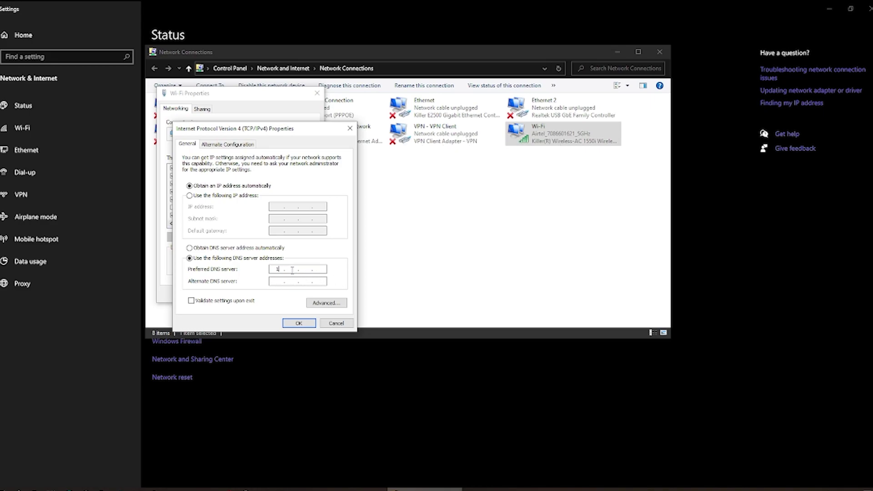
pyautogui.write('.1.1')
pyautogui.press('Tab')
pyautogui.write('1 ')
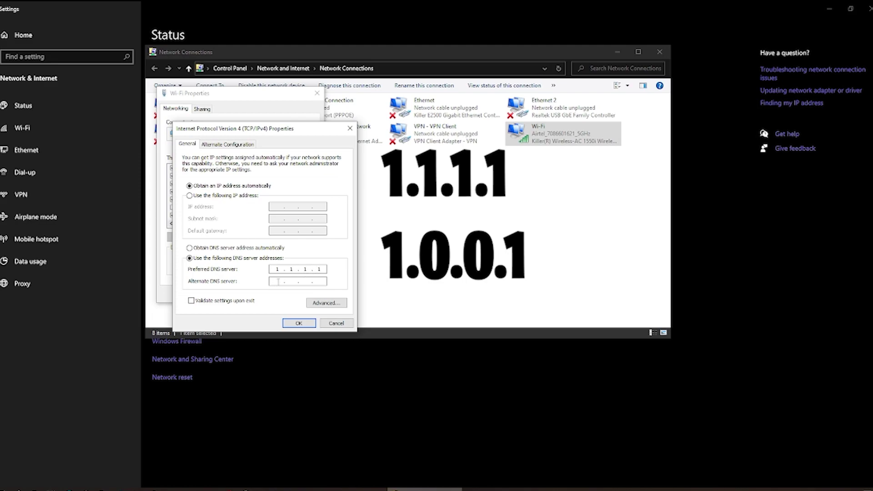
pyautogui.write('. 0 . 0 . 1')
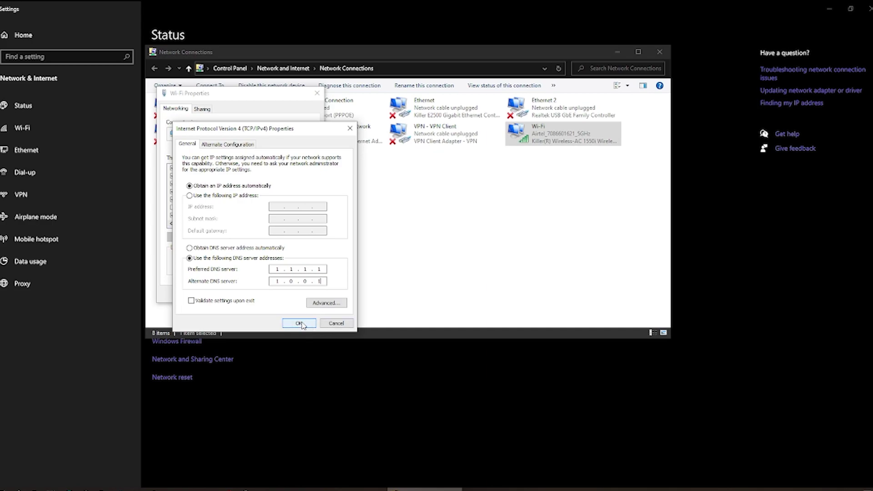
# - Revert DNS to automatic, cancel the IPv4 dialog, and confirm Wi-Fi Properties with OK
pyautogui.click(190, 248)
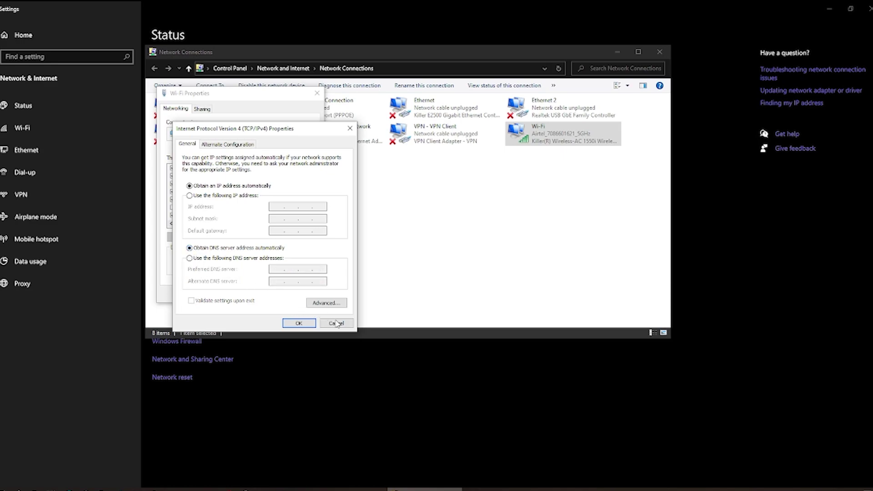
pyautogui.click(336, 324)
pyautogui.click(278, 296)
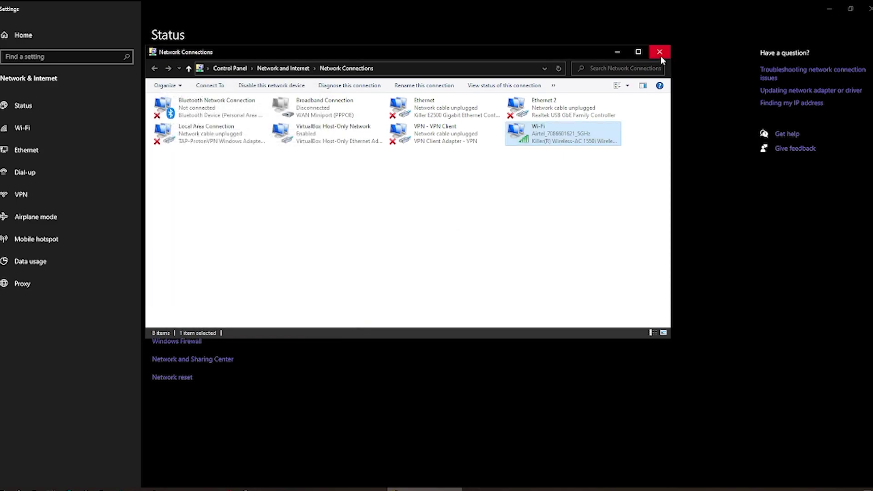